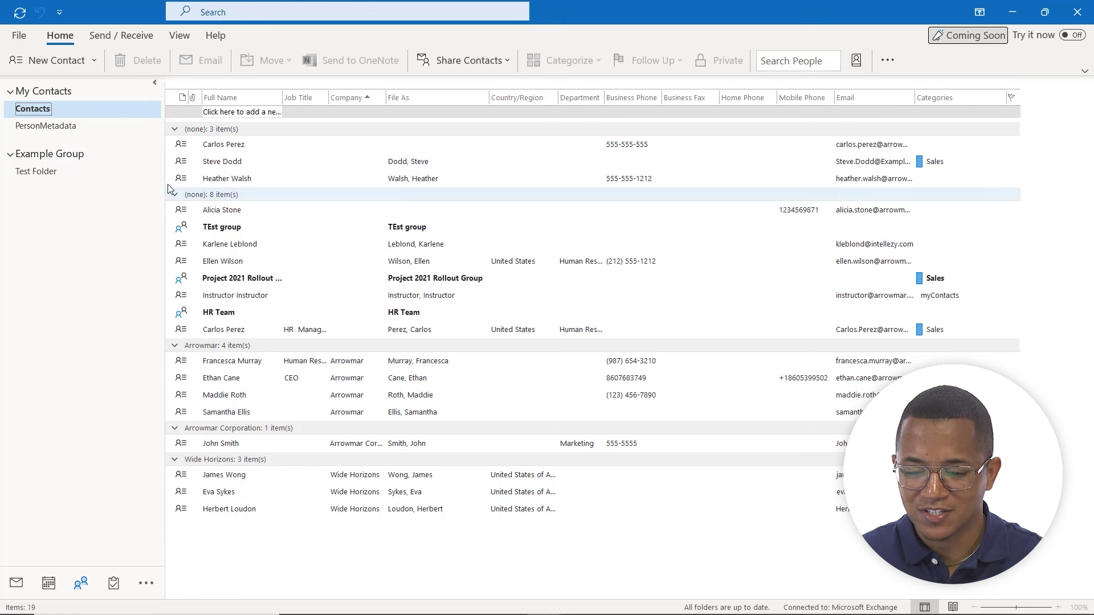
pyautogui.click(96, 66)
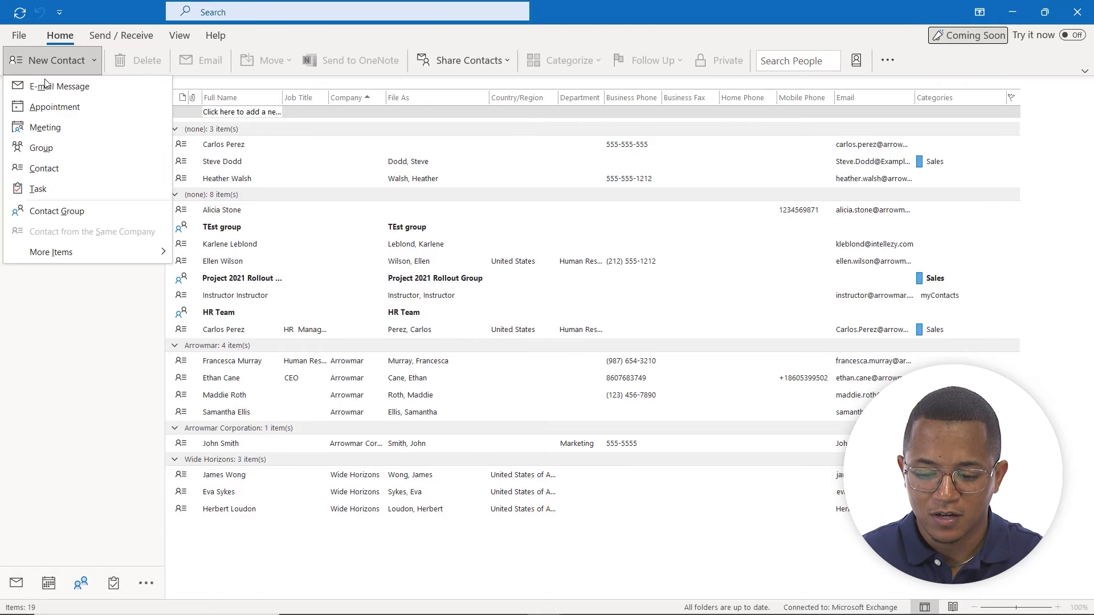
pyautogui.click(55, 218)
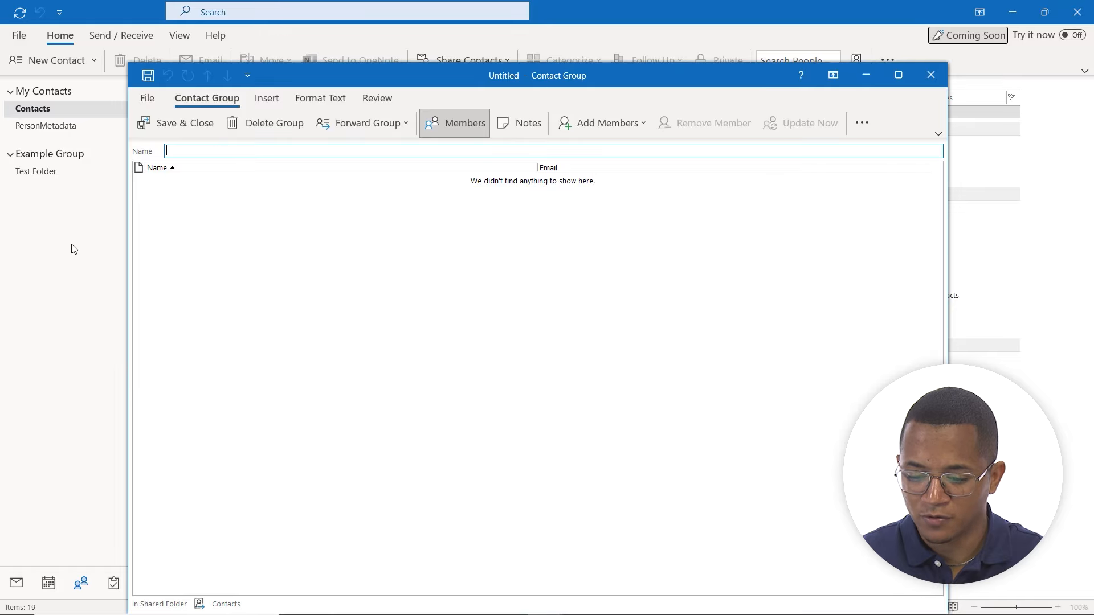
pyautogui.click(930, 76)
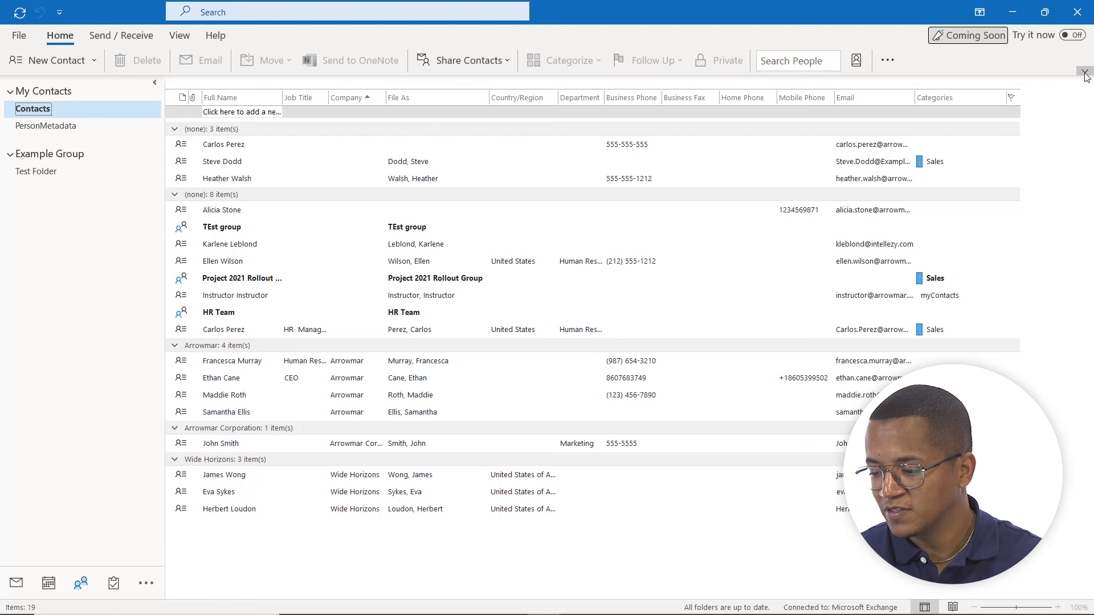
# Step: Create a new contact group and name it HR Team 2022
pyautogui.click(1084, 74)
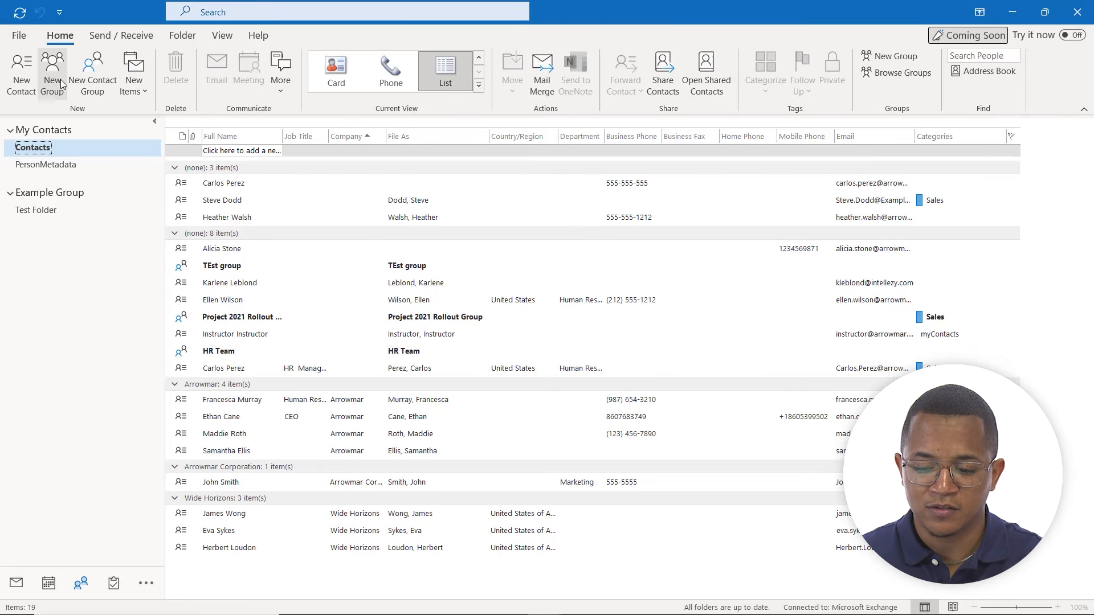
pyautogui.click(96, 81)
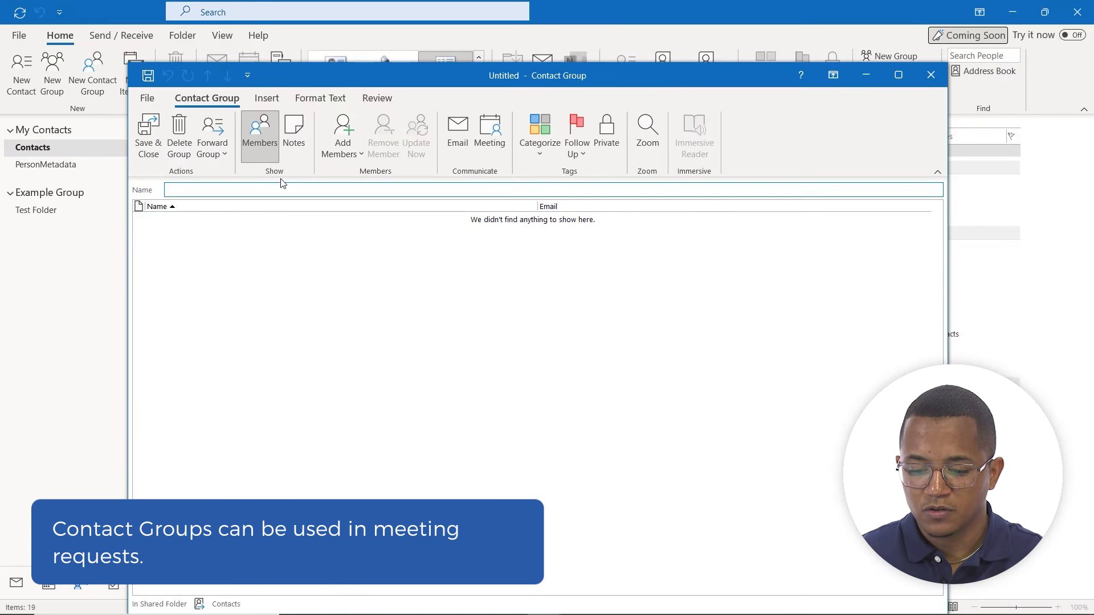
pyautogui.moveTo(668, 77); pyautogui.dragTo(653, 34)
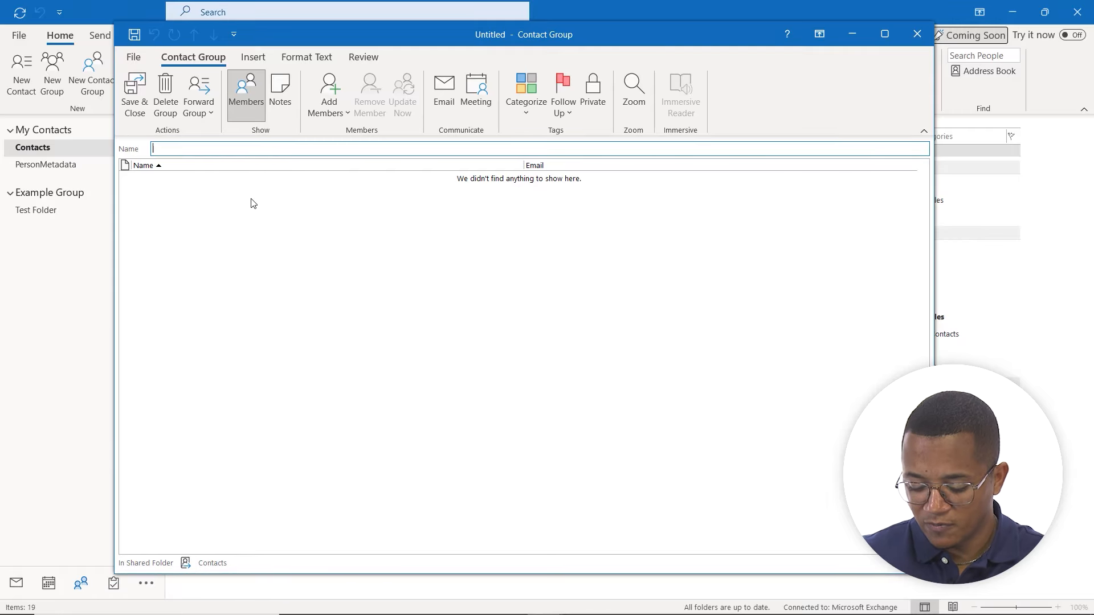
pyautogui.write('HR')
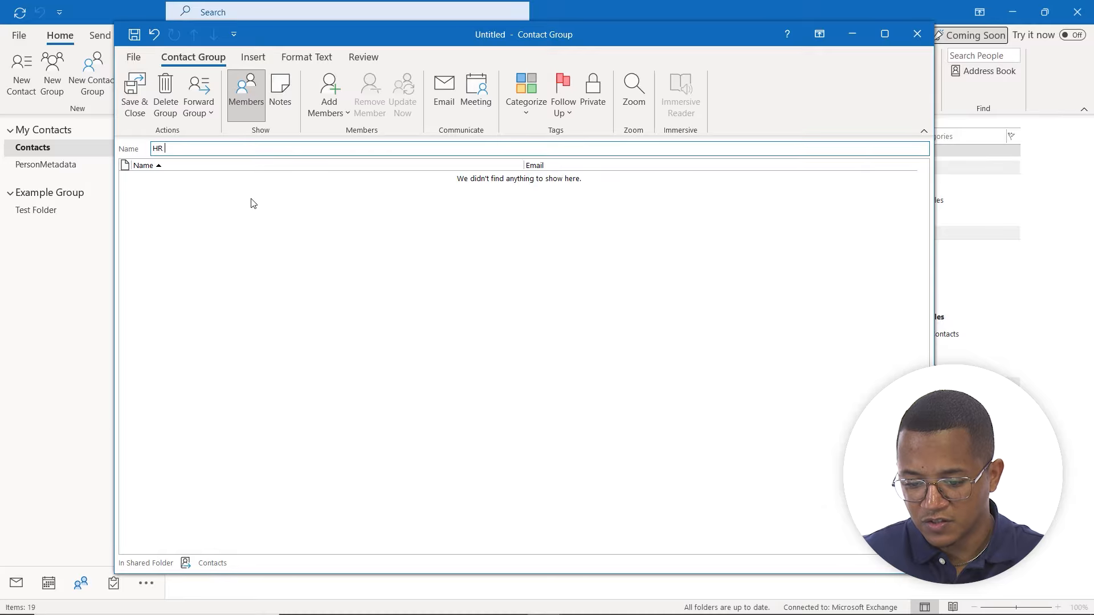
pyautogui.write(' Team 2022')
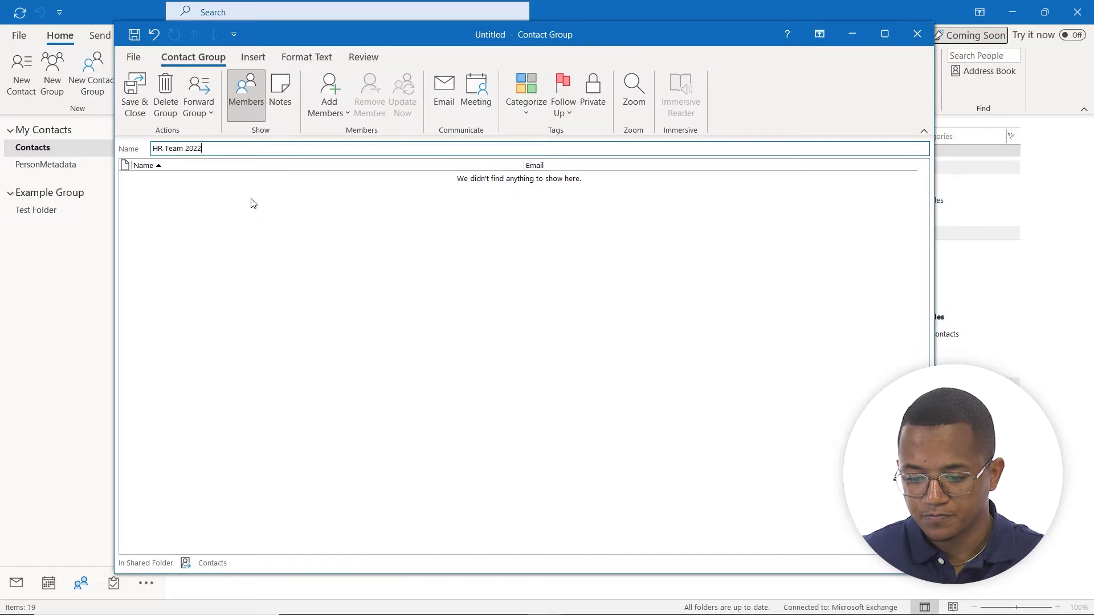
pyautogui.click(188, 213)
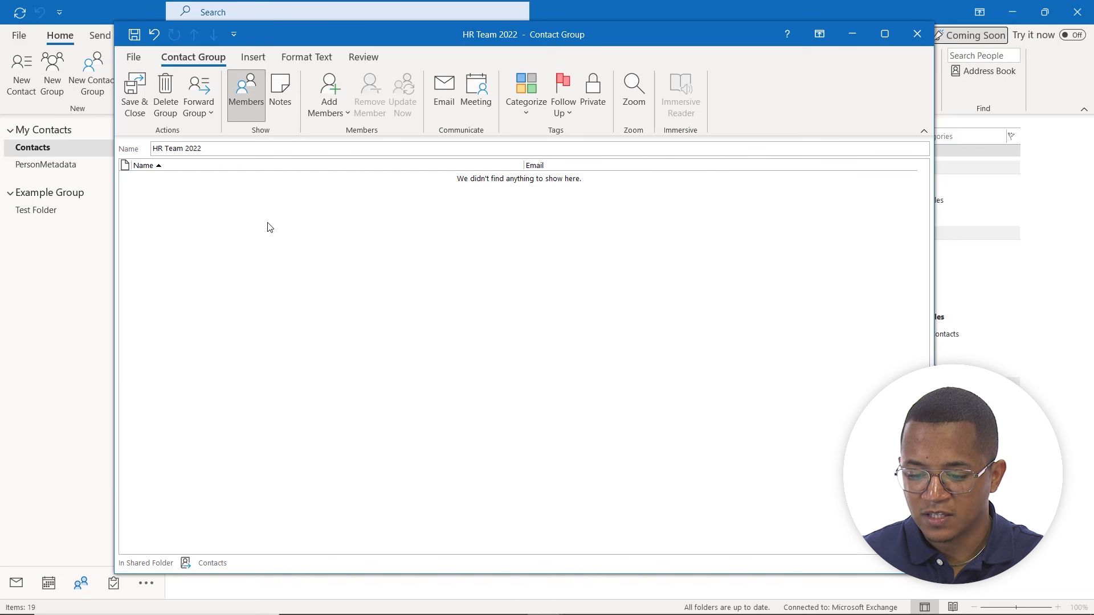
# Step: Add the third contact in the Outlook contacts list to the group as a member
pyautogui.click(317, 107)
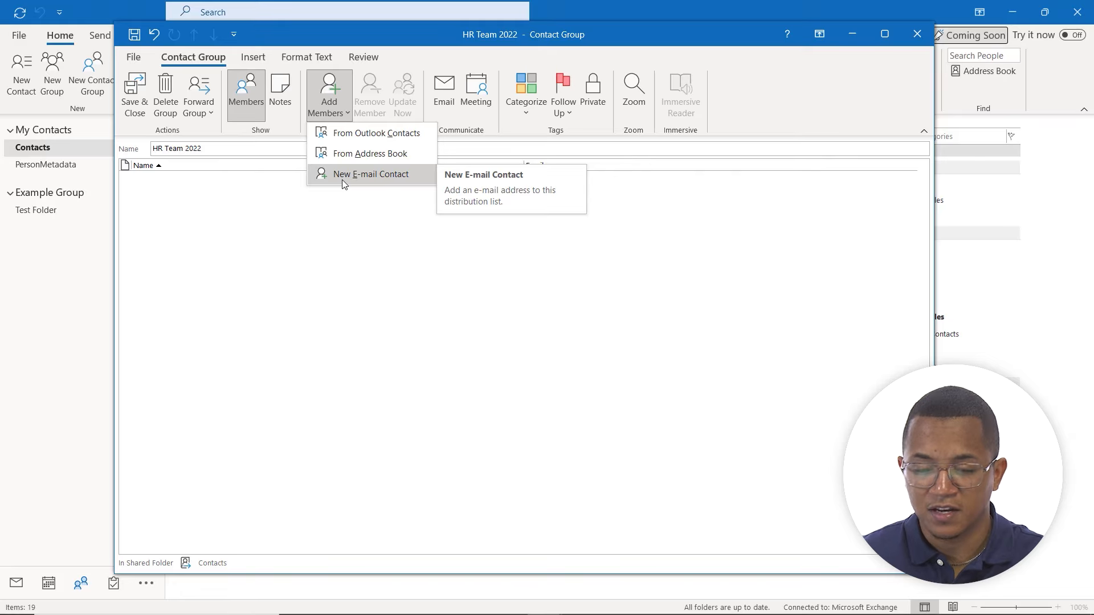
pyautogui.click(344, 136)
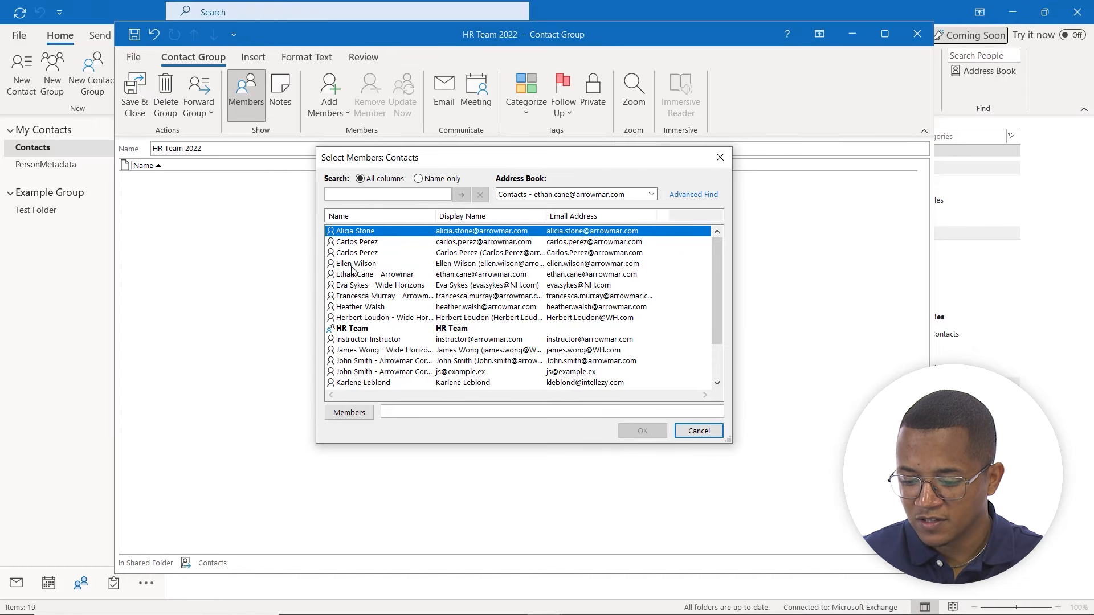
pyautogui.click(336, 253)
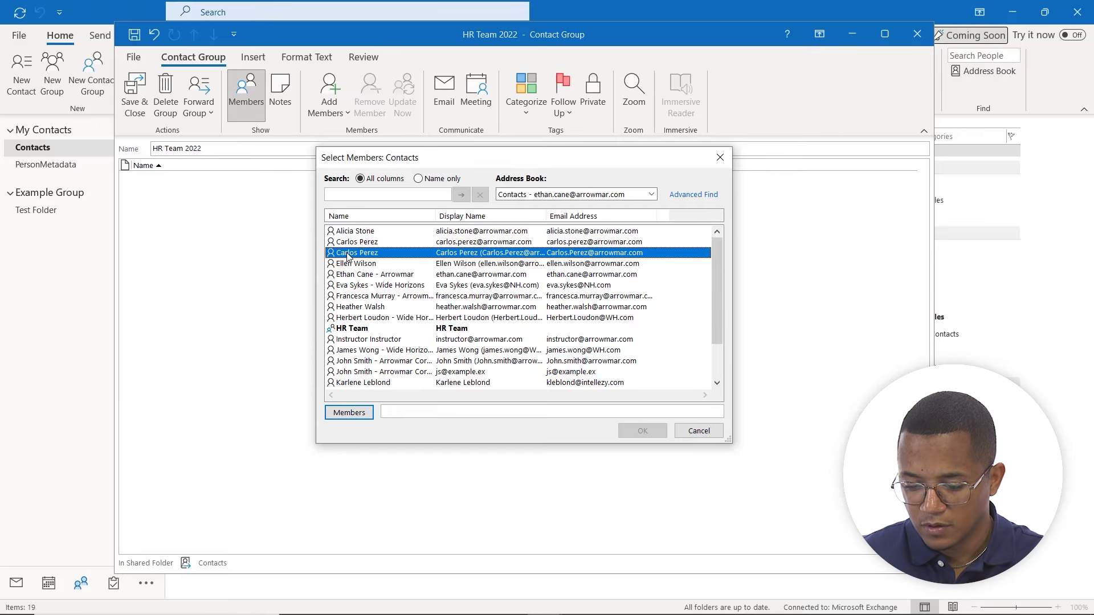
pyautogui.doubleClick(349, 256)
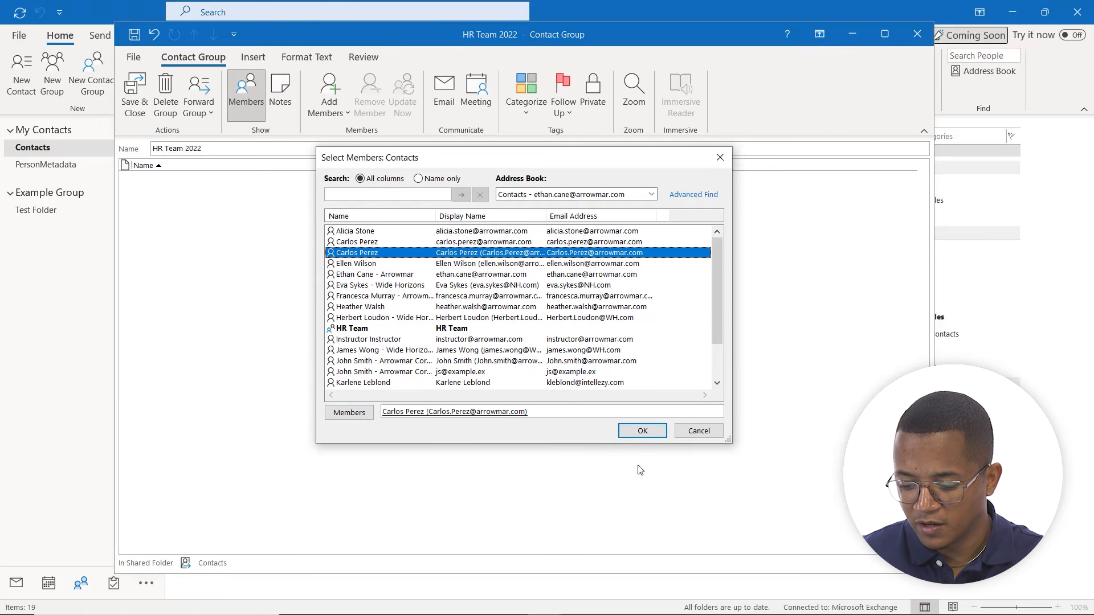
pyautogui.click(641, 432)
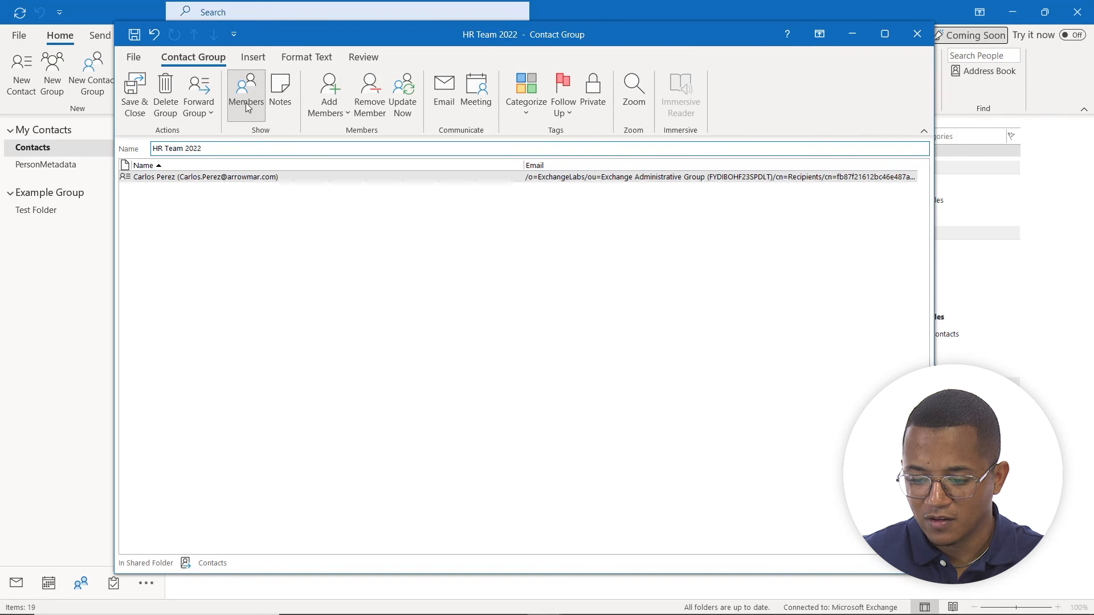
# Step: Search the Outlook contacts for "instructor" and add the matching contact to the group as a member
pyautogui.click(329, 97)
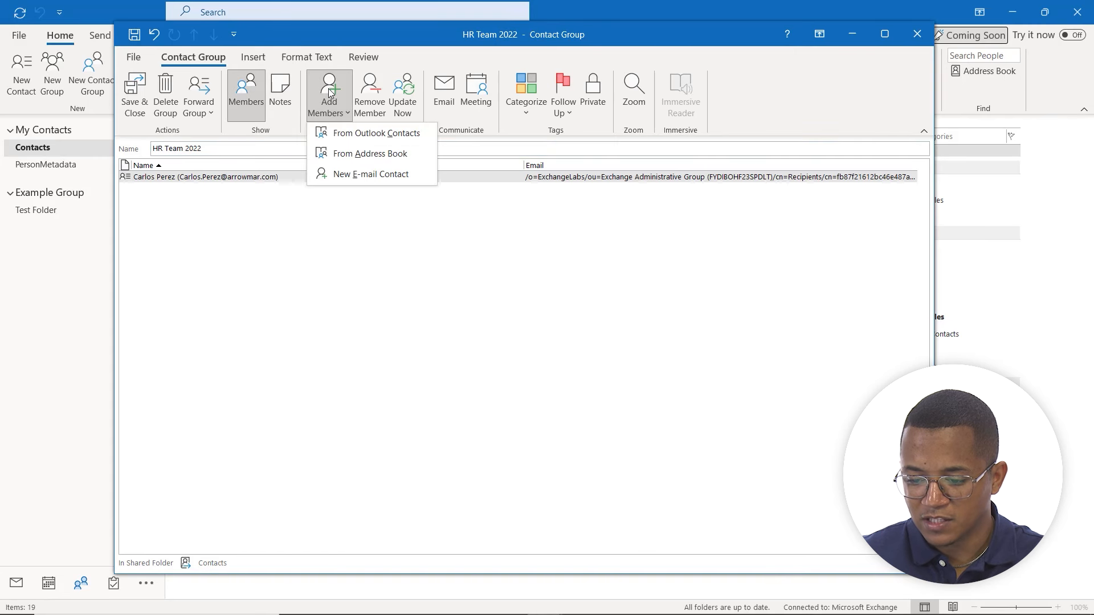
pyautogui.click(344, 134)
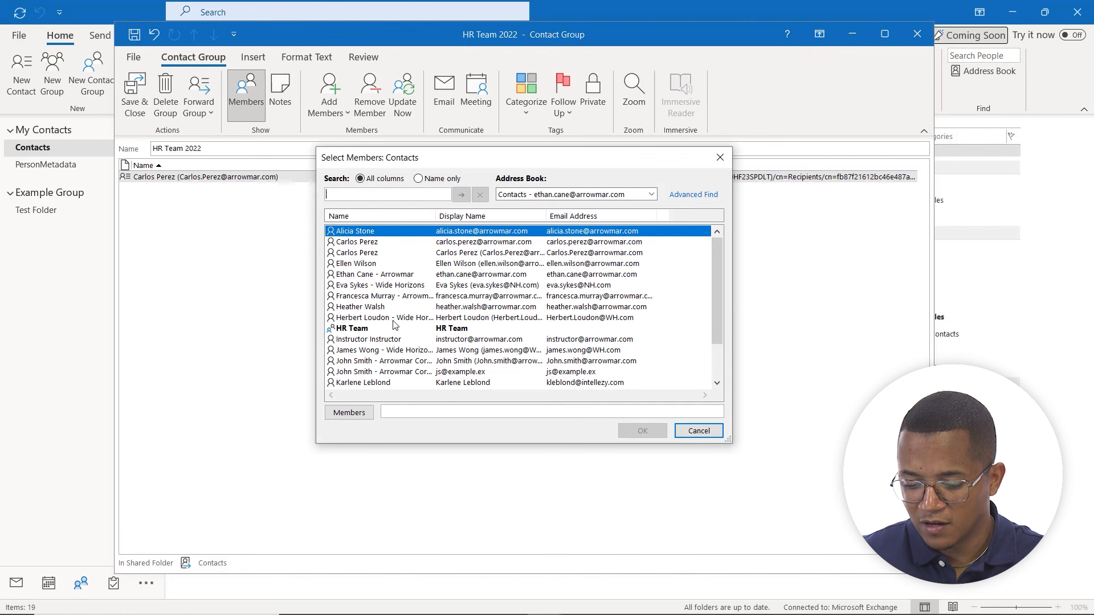
pyautogui.scroll(-1, 393, 325)
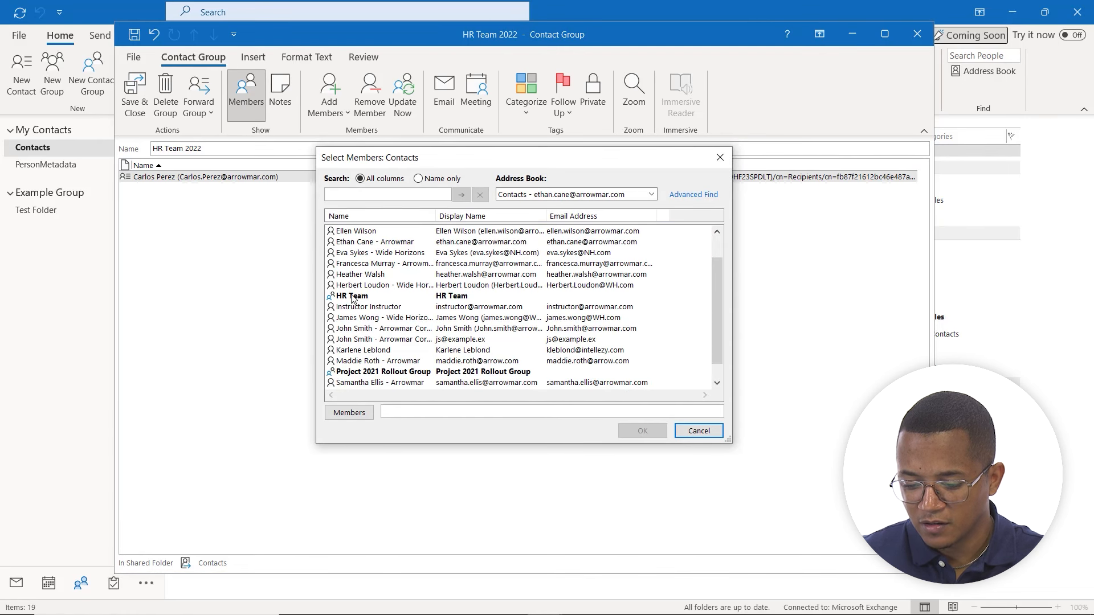
pyautogui.write('instuc')
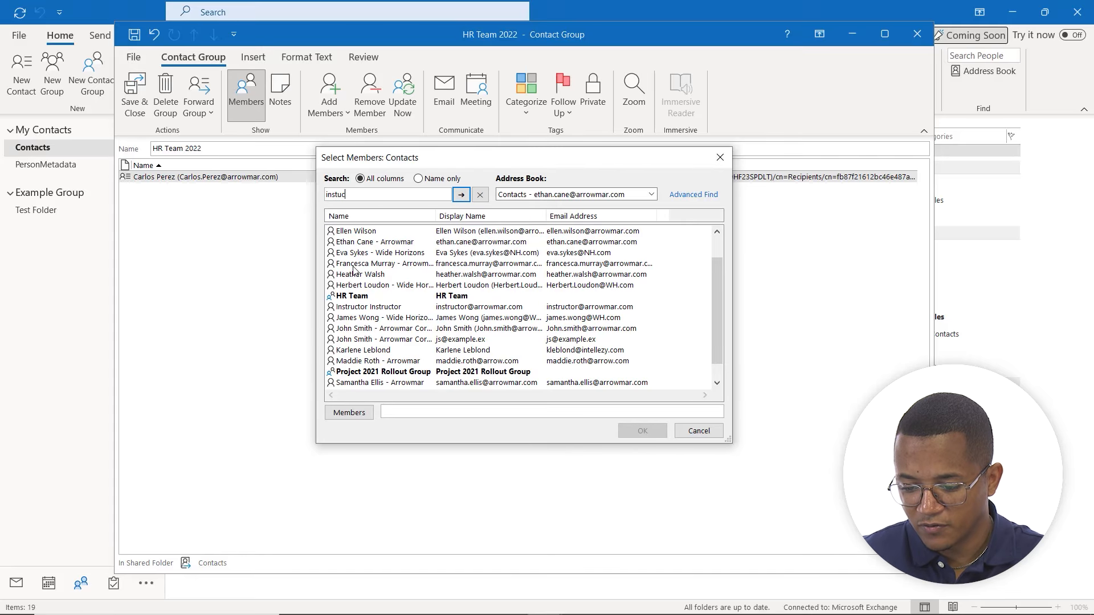
pyautogui.press('BackSpace')
pyautogui.press('BackSpace')
pyautogui.write('ruct')
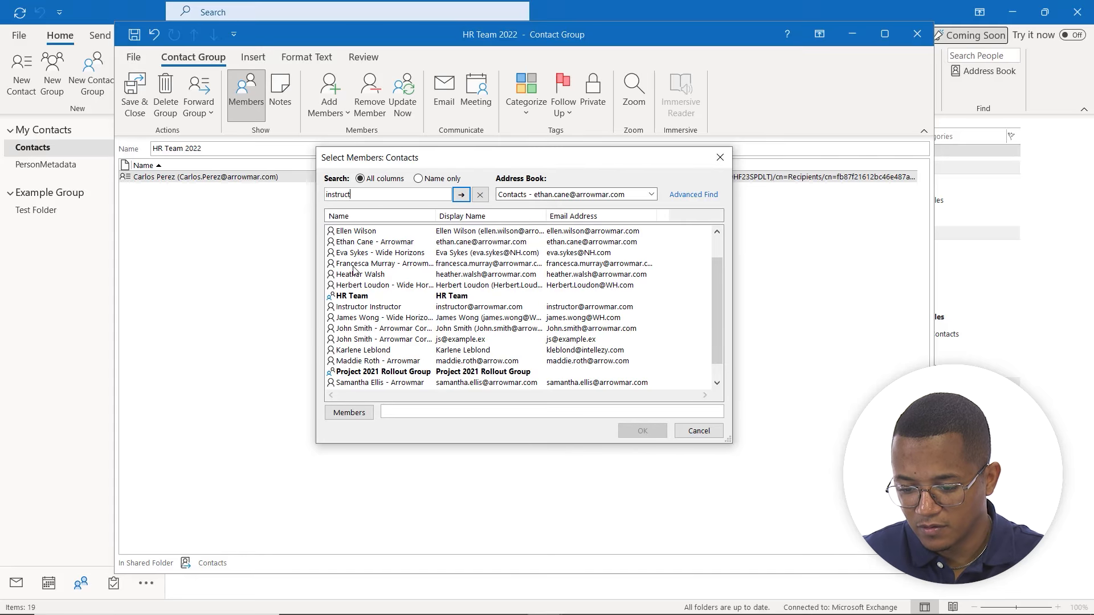
pyautogui.write('or')
pyautogui.press('Return')
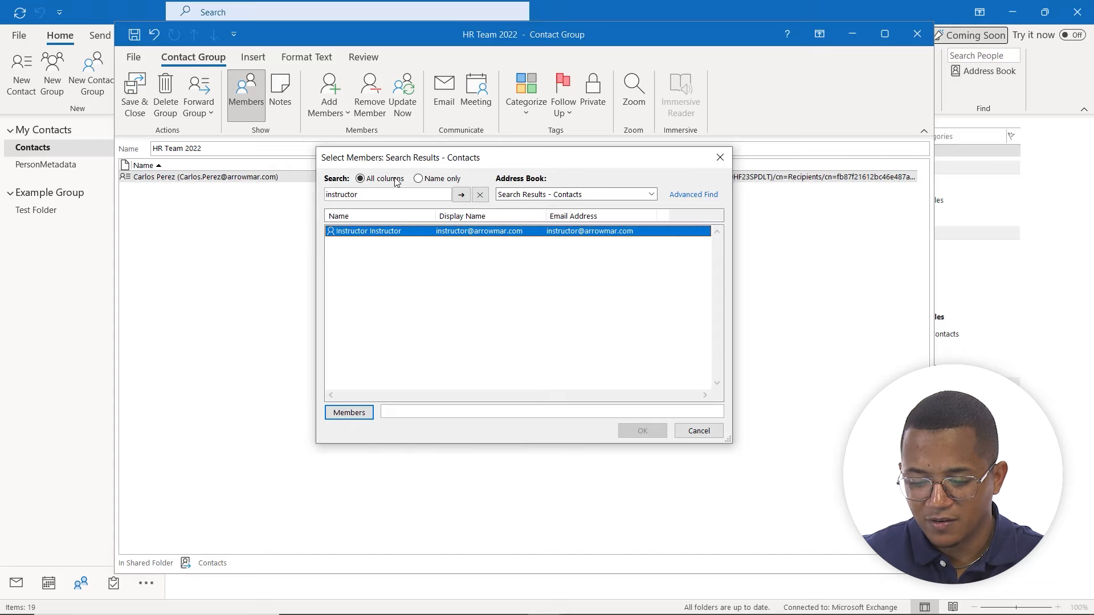
pyautogui.doubleClick(386, 234)
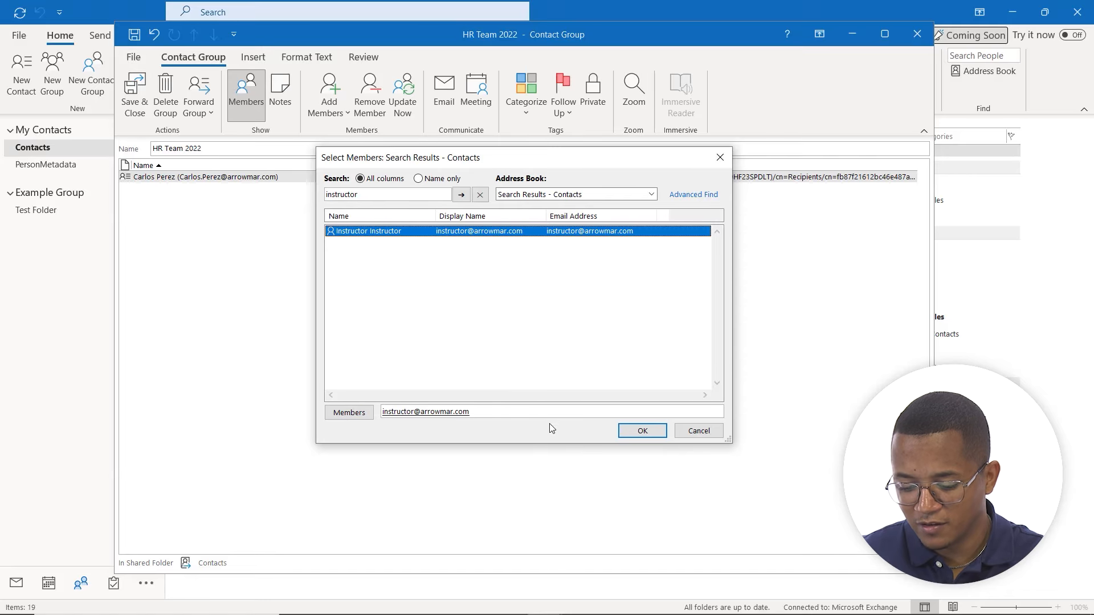
pyautogui.click(647, 430)
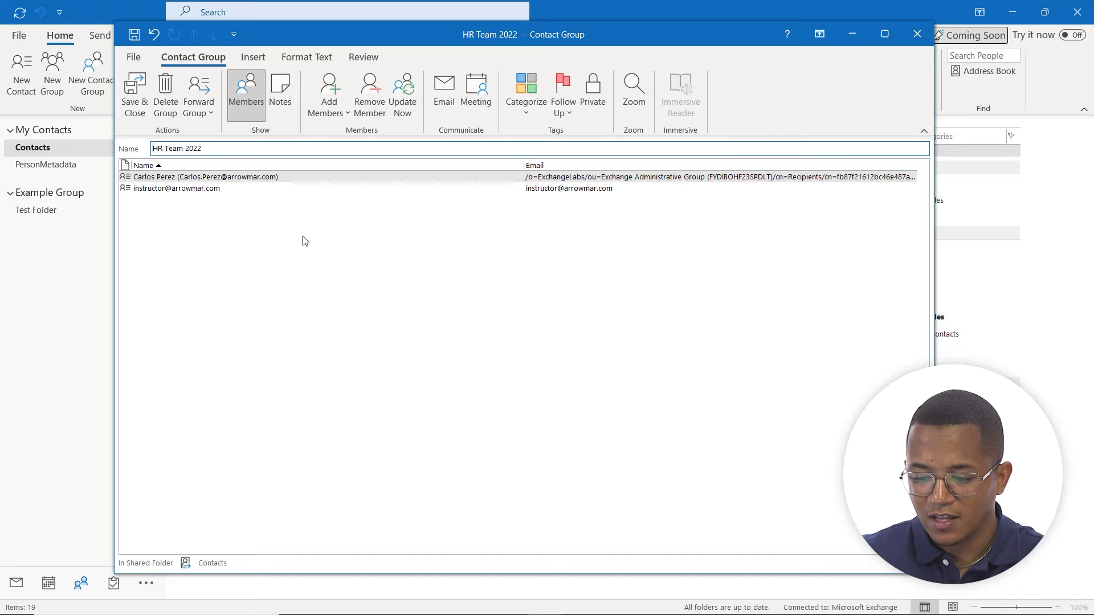
# Step: Review the Internet format options for a new e-mail contact member, and leave without adding one
pyautogui.click(324, 93)
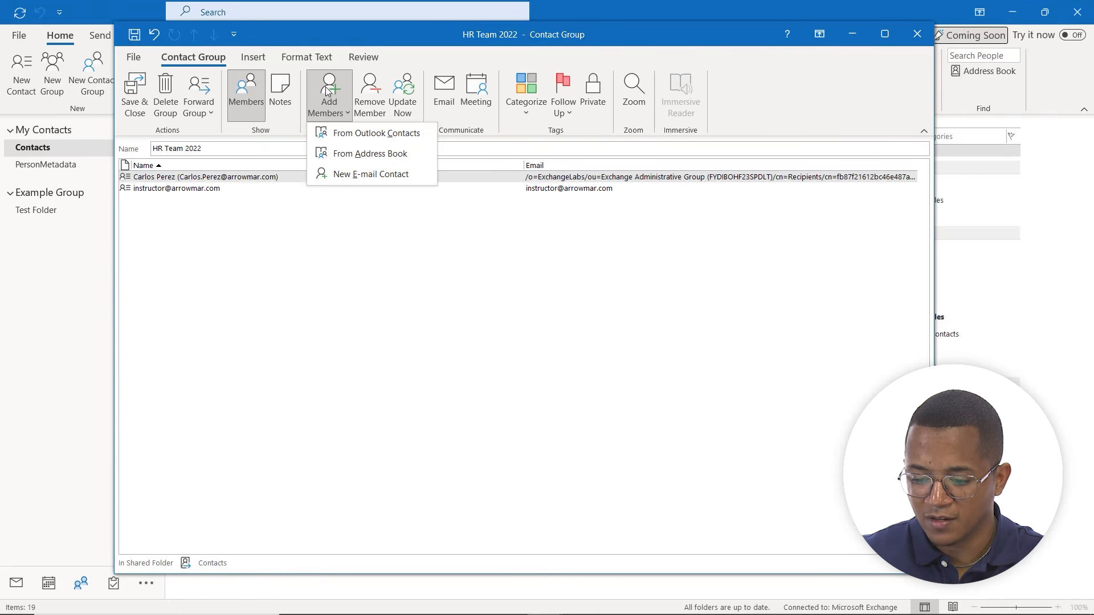
pyautogui.click(351, 175)
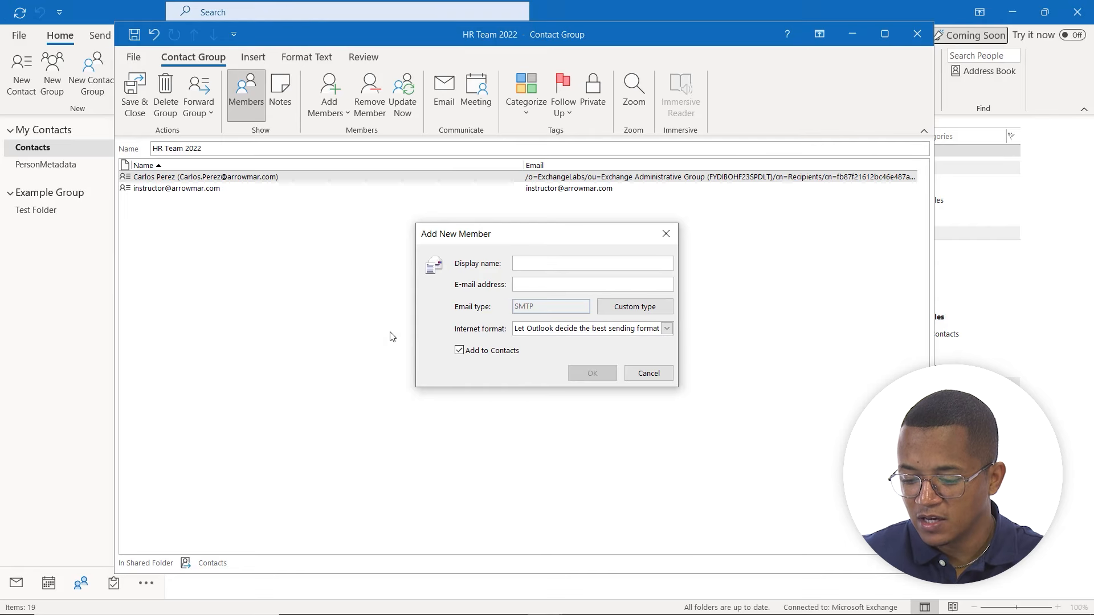
pyautogui.click(665, 329)
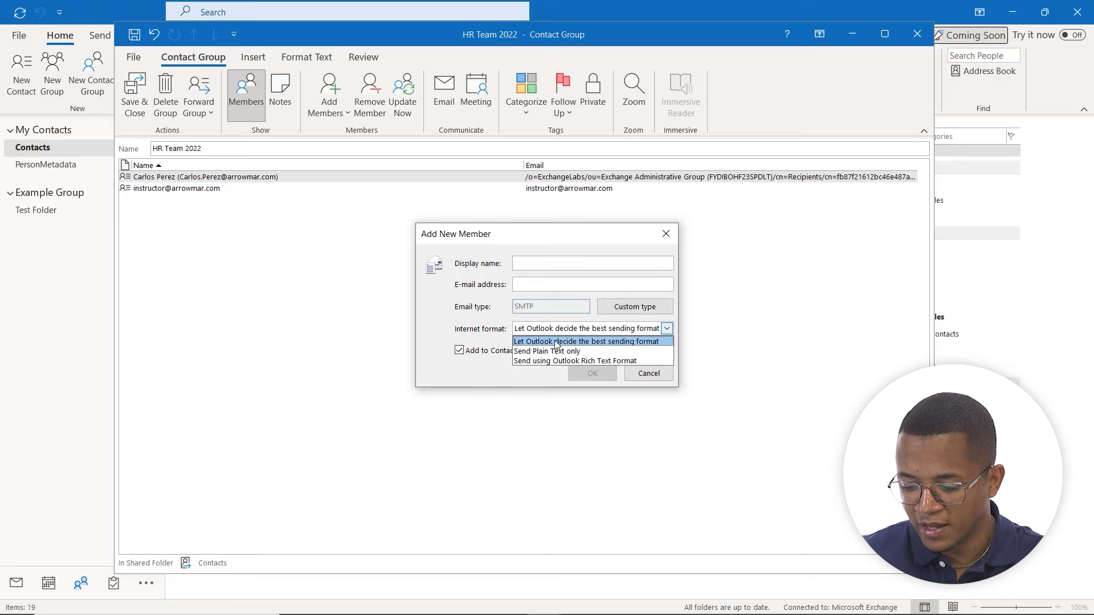
pyautogui.click(581, 325)
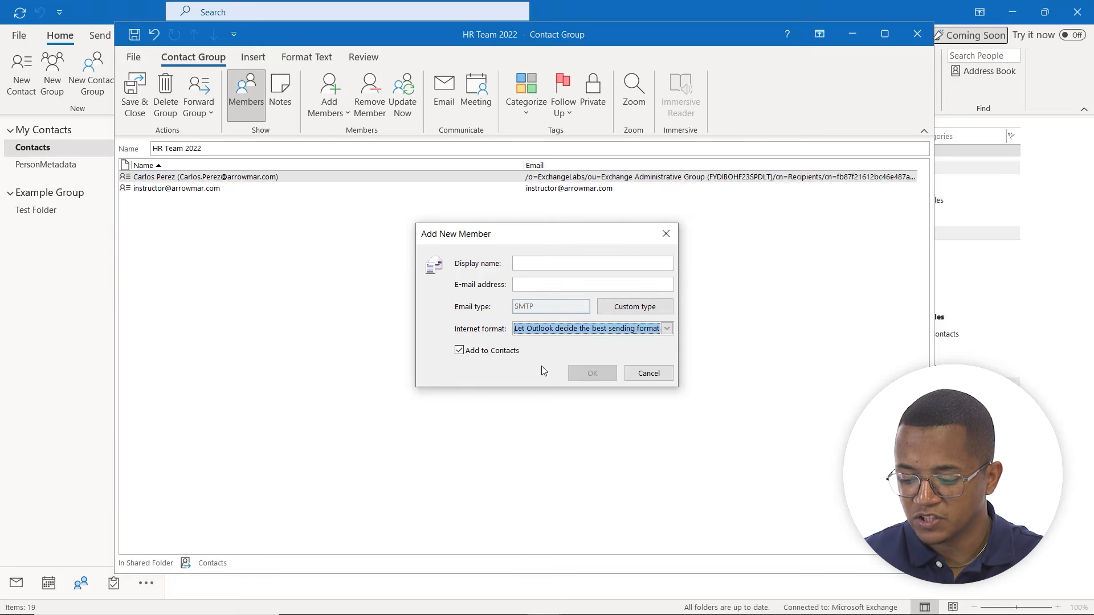
pyautogui.click(634, 379)
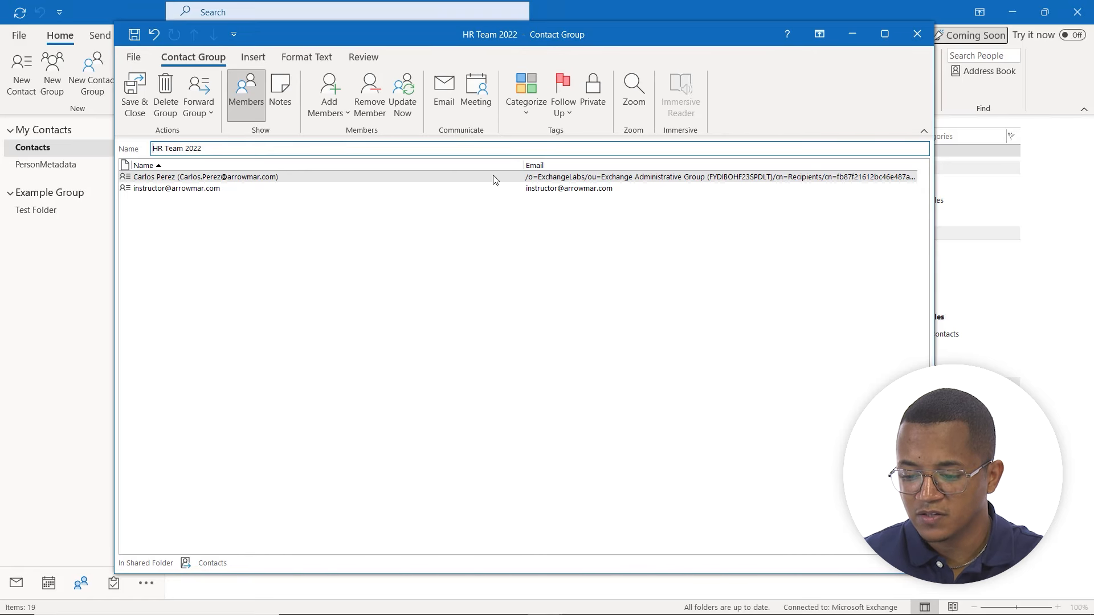
# Step: Assign the HR category to the HR Team 2022 contact group
pyautogui.click(525, 117)
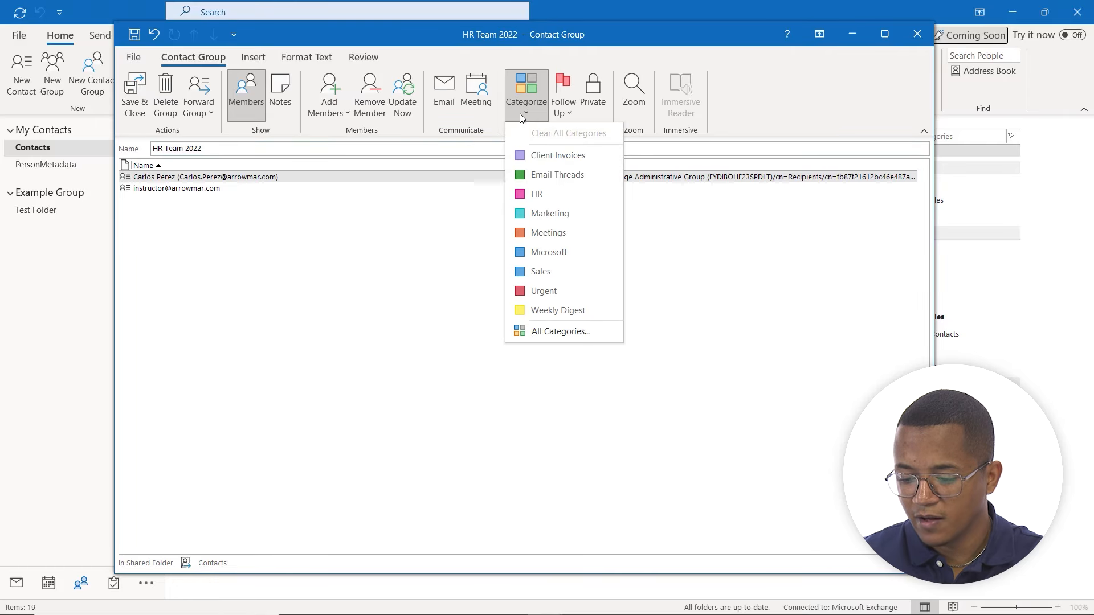
pyautogui.click(521, 198)
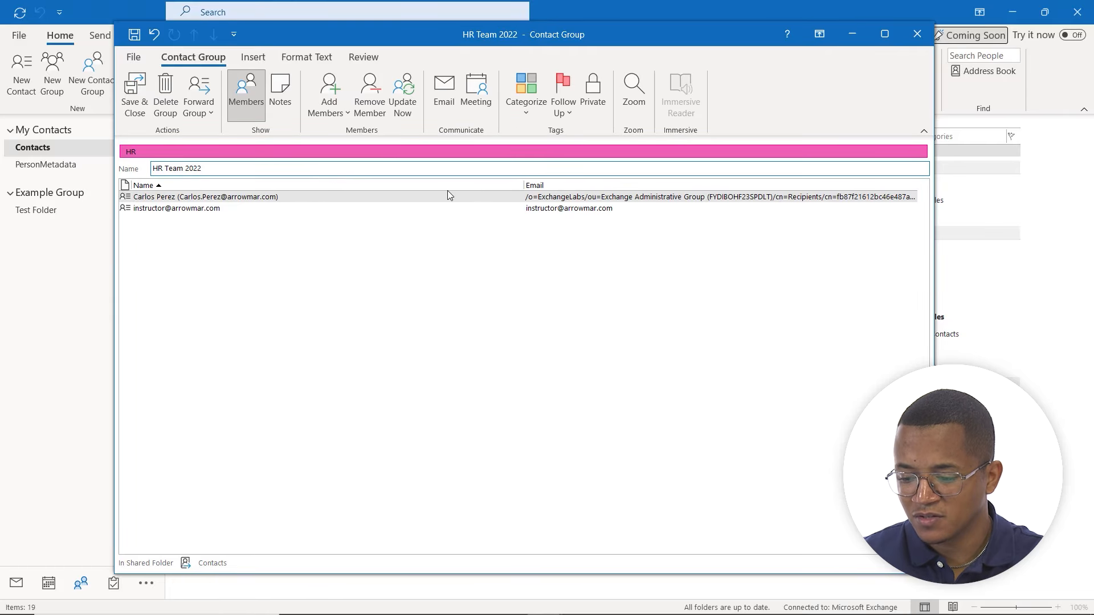
pyautogui.click(569, 113)
pyautogui.click(571, 113)
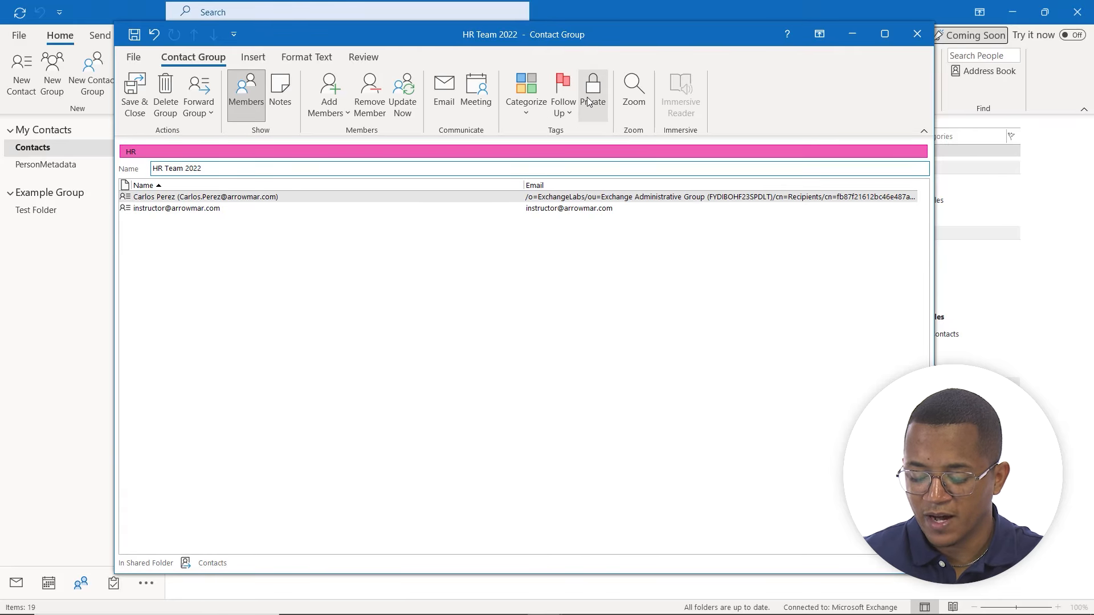
pyautogui.click(590, 97)
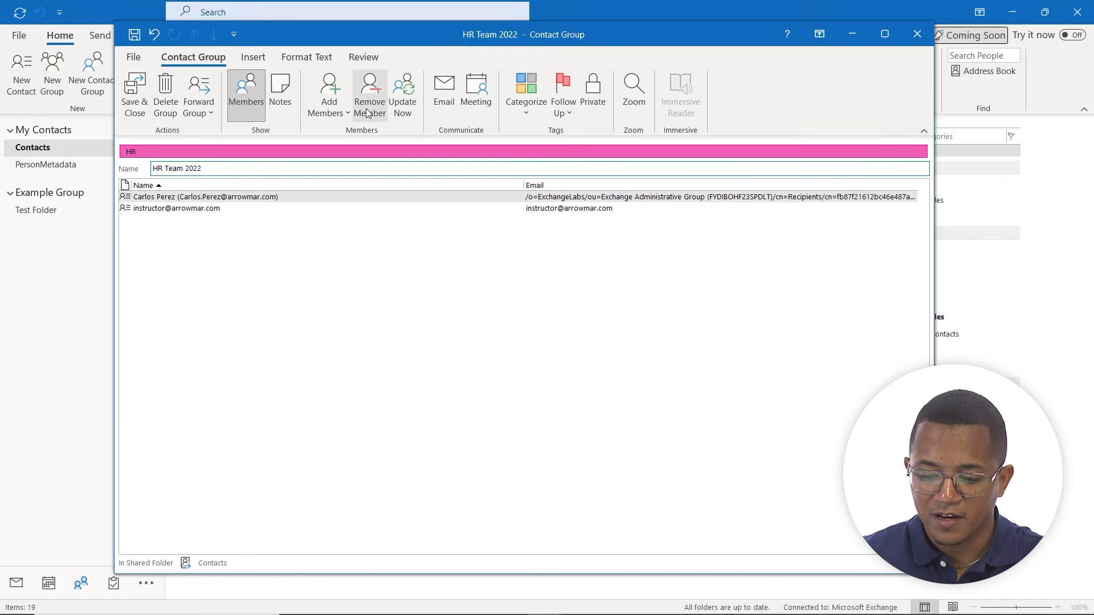
# Step: Remove the first listed member from the HR Team 2022 contact group
pyautogui.click(294, 200)
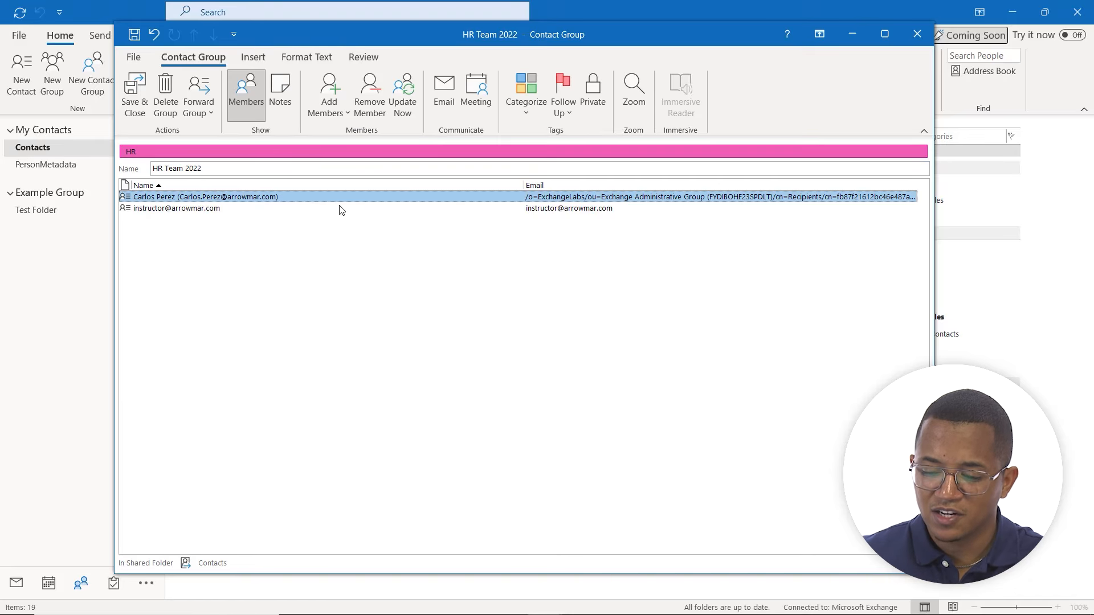
pyautogui.click(374, 91)
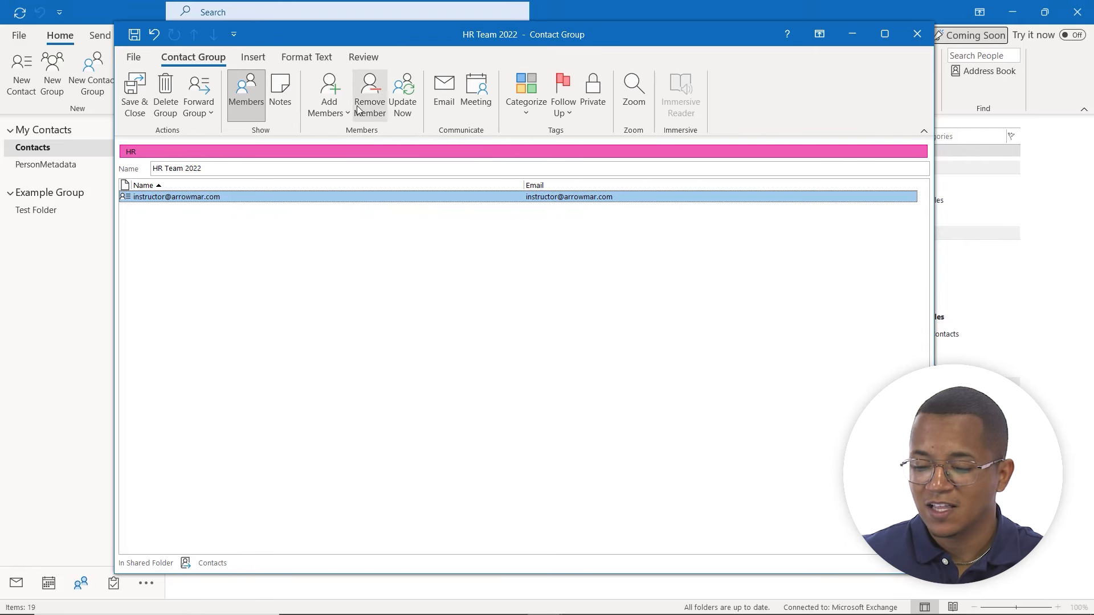
# Step: Add the second listed Outlook contact as a member of the HR Team 2022 group, and save and close the group
pyautogui.click(339, 95)
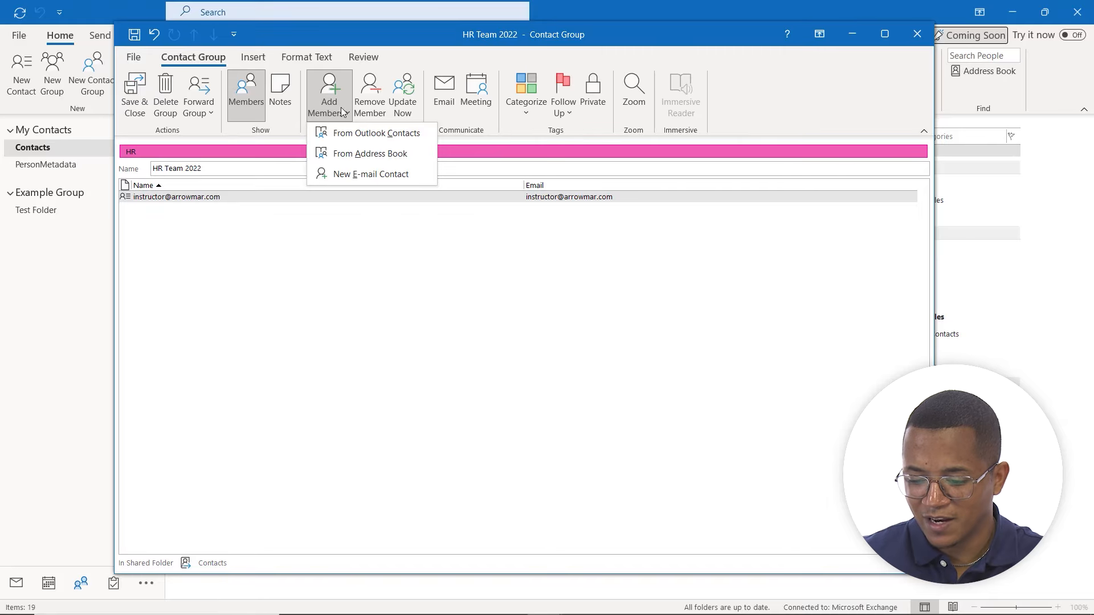
pyautogui.click(370, 134)
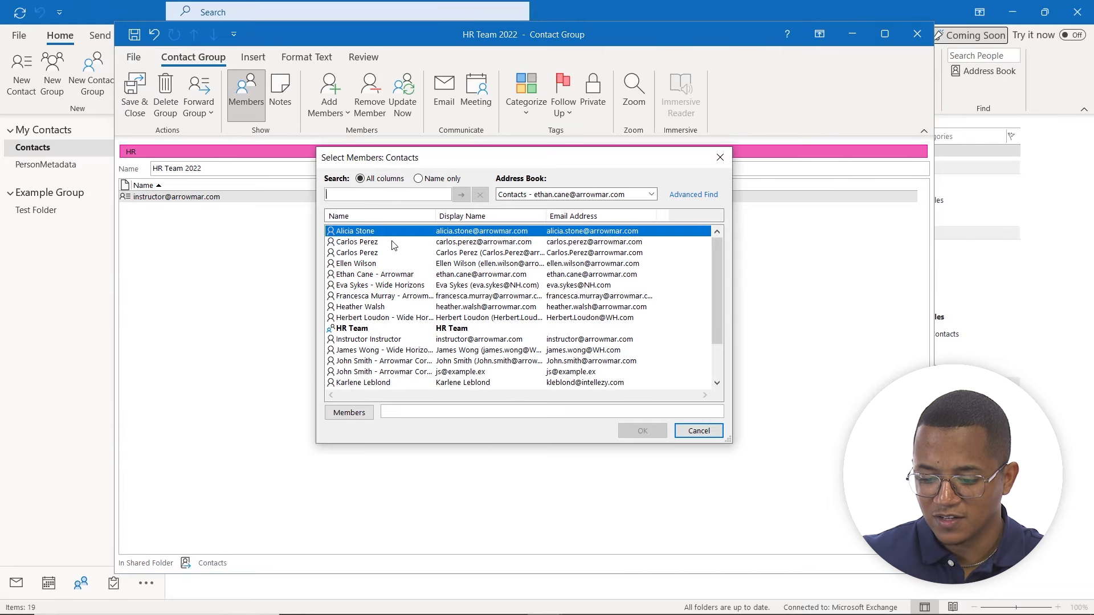
pyautogui.click(390, 243)
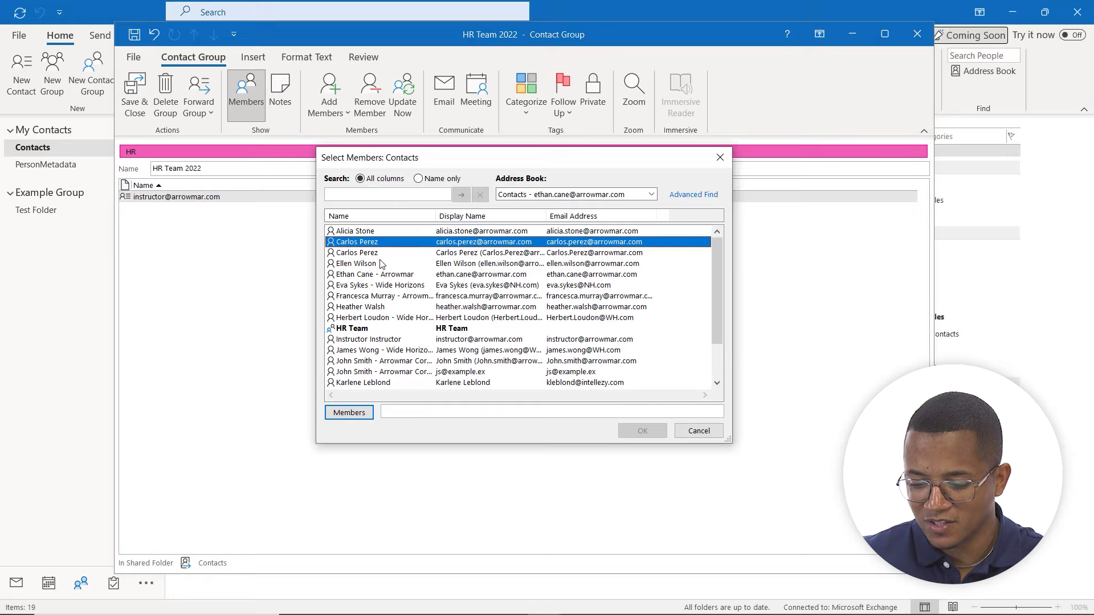
pyautogui.doubleClick(362, 244)
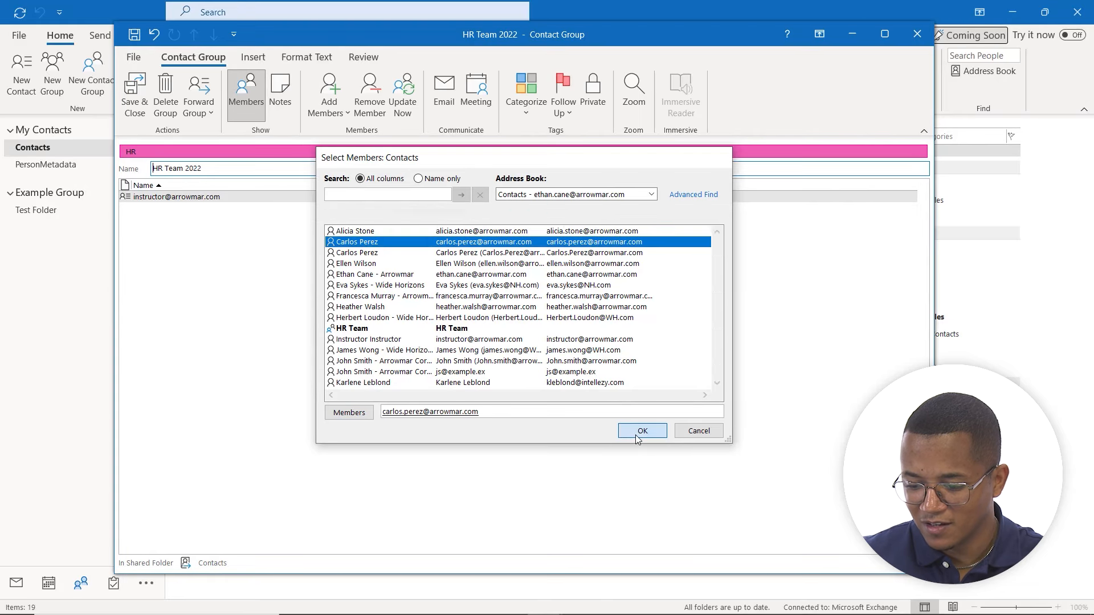
pyautogui.click(641, 432)
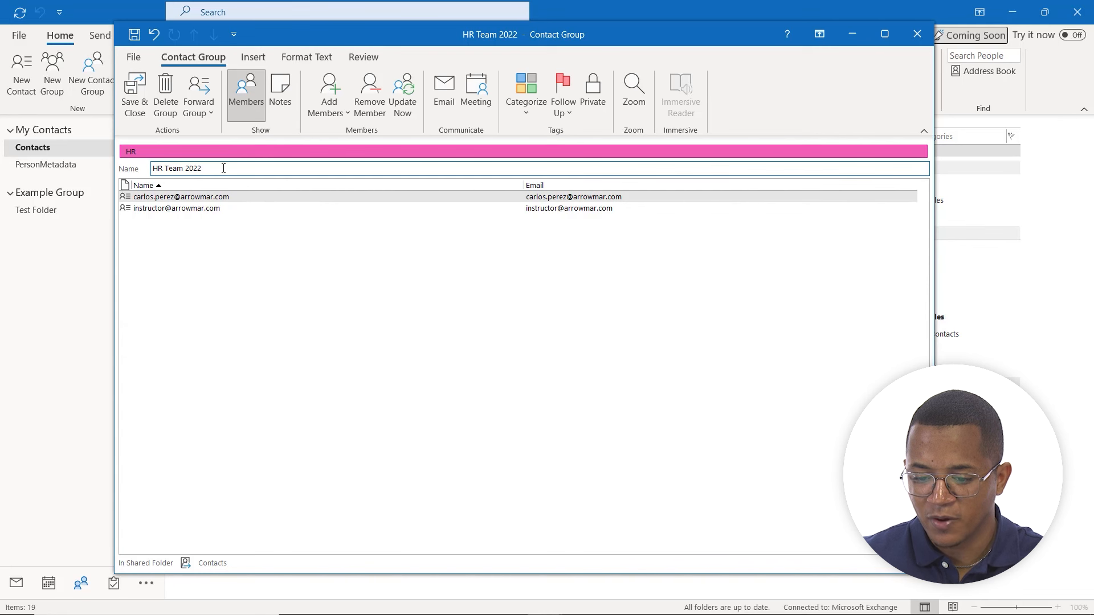
pyautogui.click(133, 104)
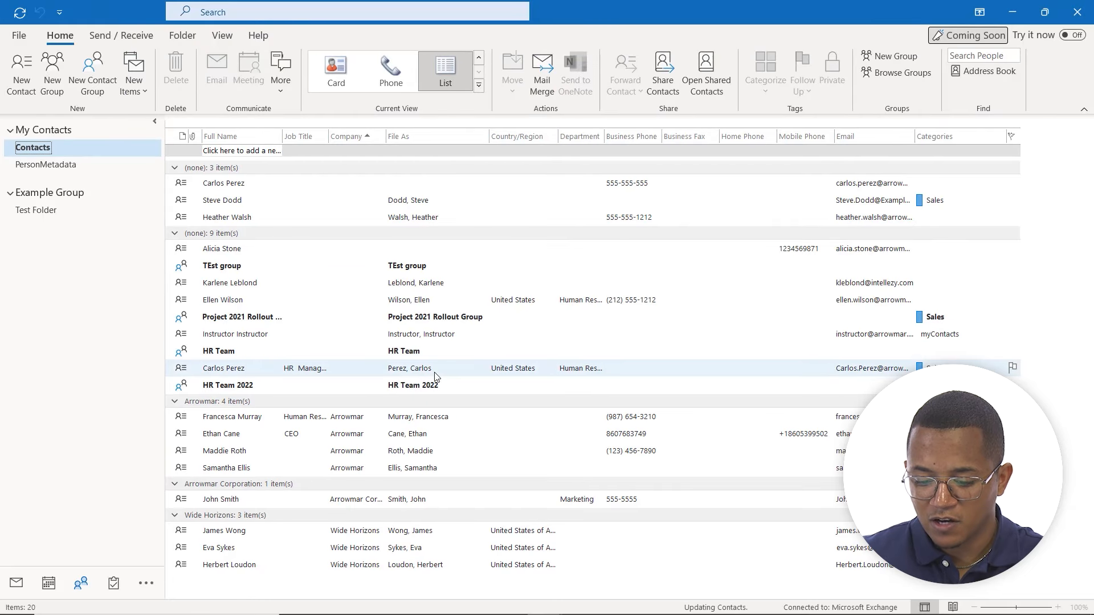
# Step: Reopen the HR Team 2022 contact group from the contacts list
pyautogui.click(248, 389)
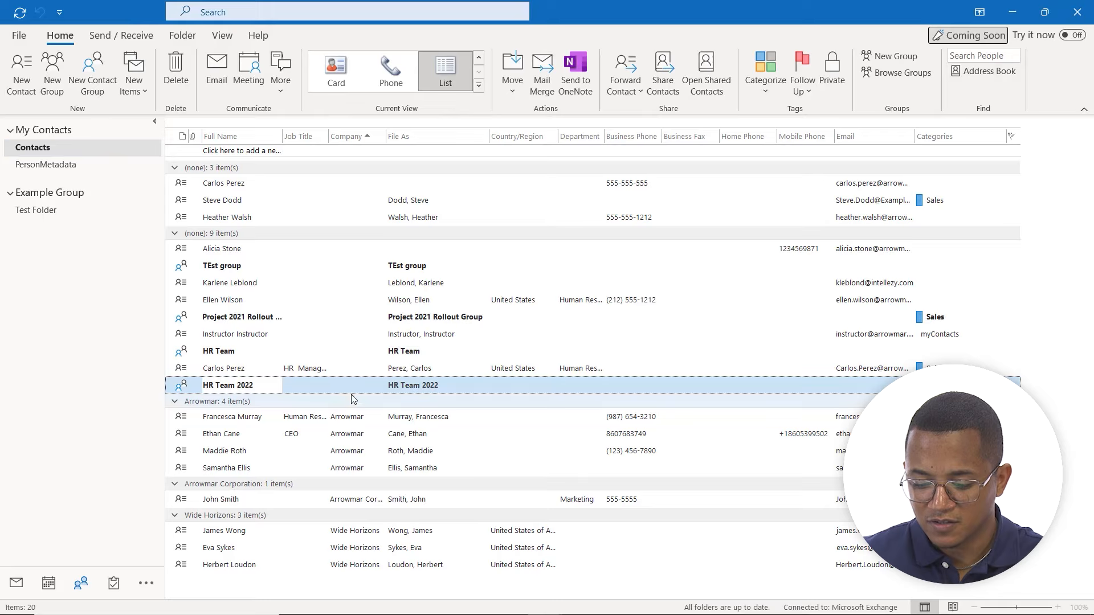
pyautogui.click(331, 385)
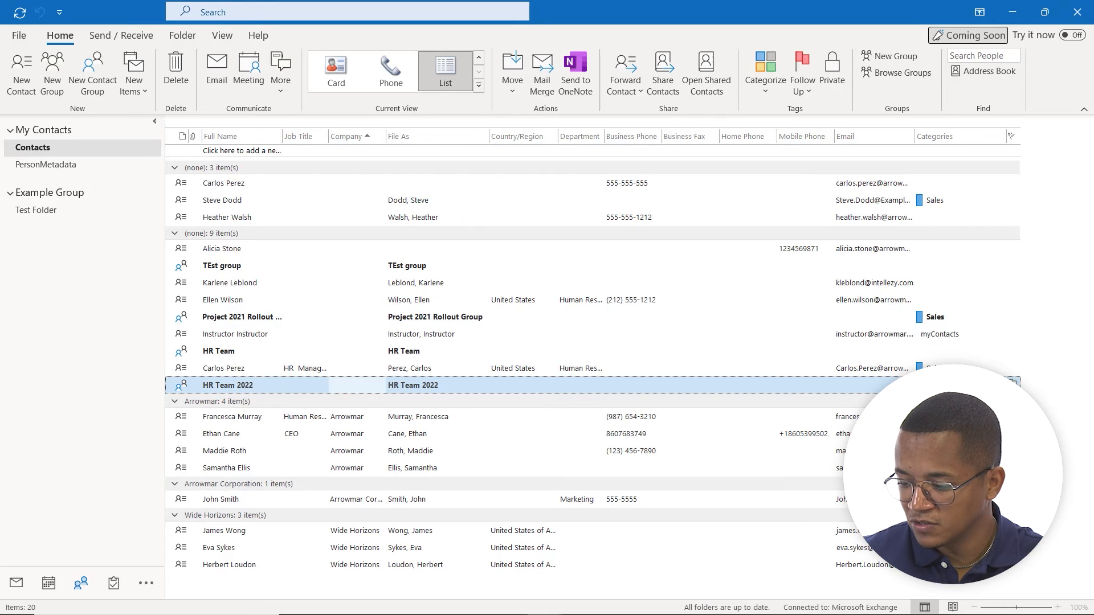
pyautogui.doubleClick(701, 387)
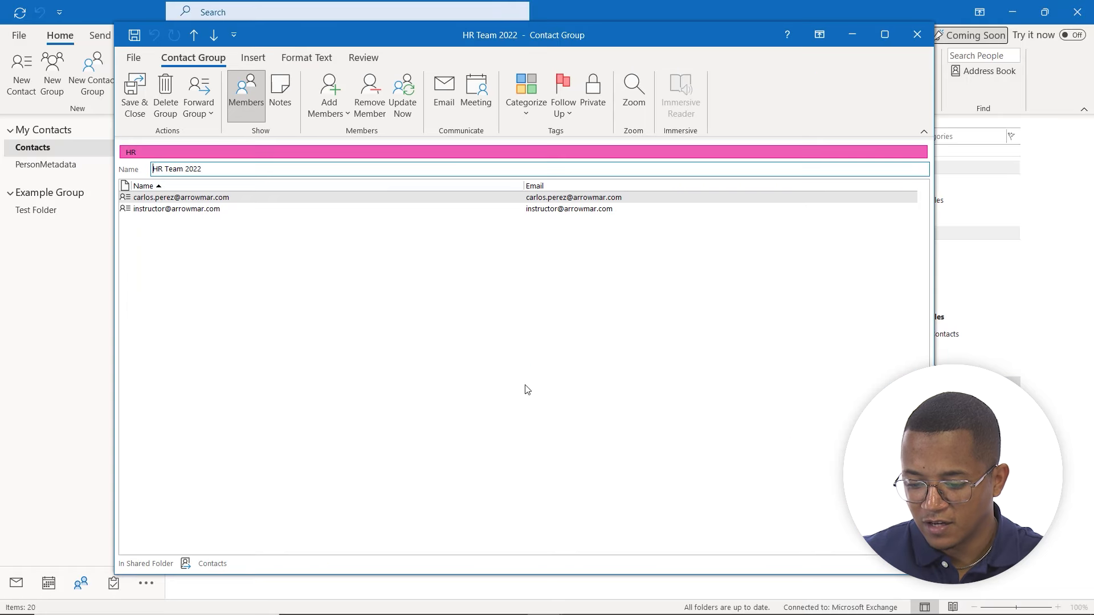
# Step: Start a new e-mail addressed to the whole HR Team 2022 group, and discard the message without saving
pyautogui.click(455, 87)
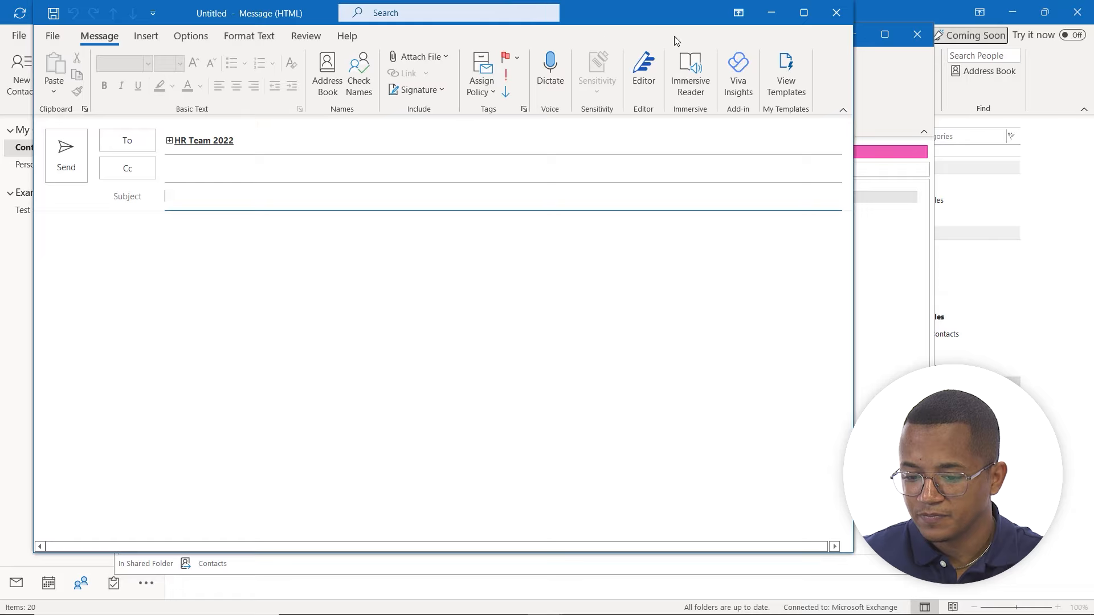
pyautogui.click(835, 12)
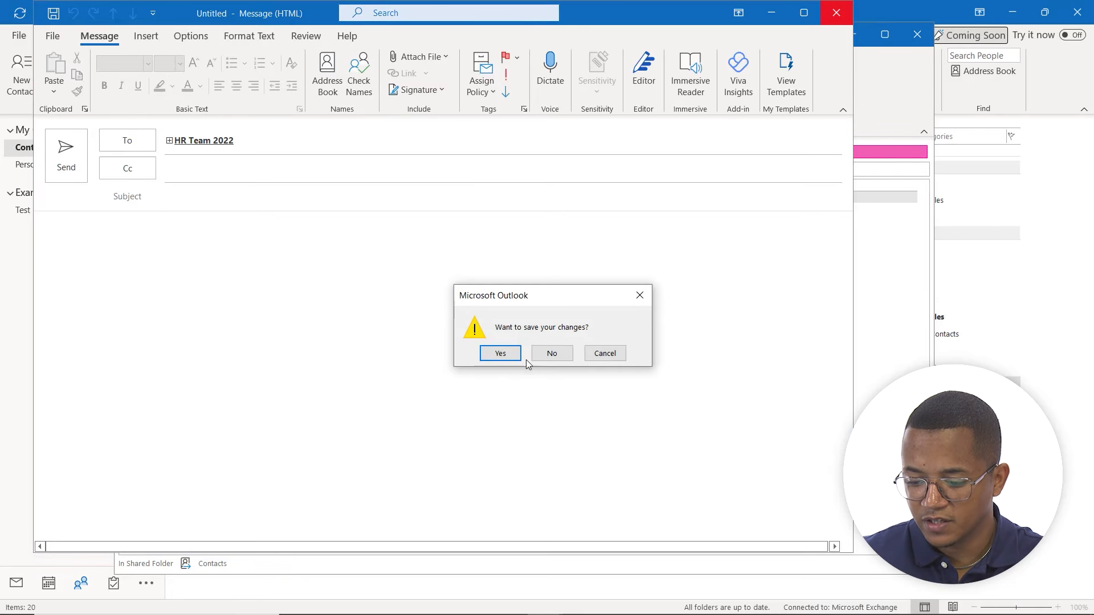
pyautogui.click(553, 355)
# Step: Start a meeting request with the HR Team 2022 group as required attendees, and close it without saving changes
pyautogui.click(470, 88)
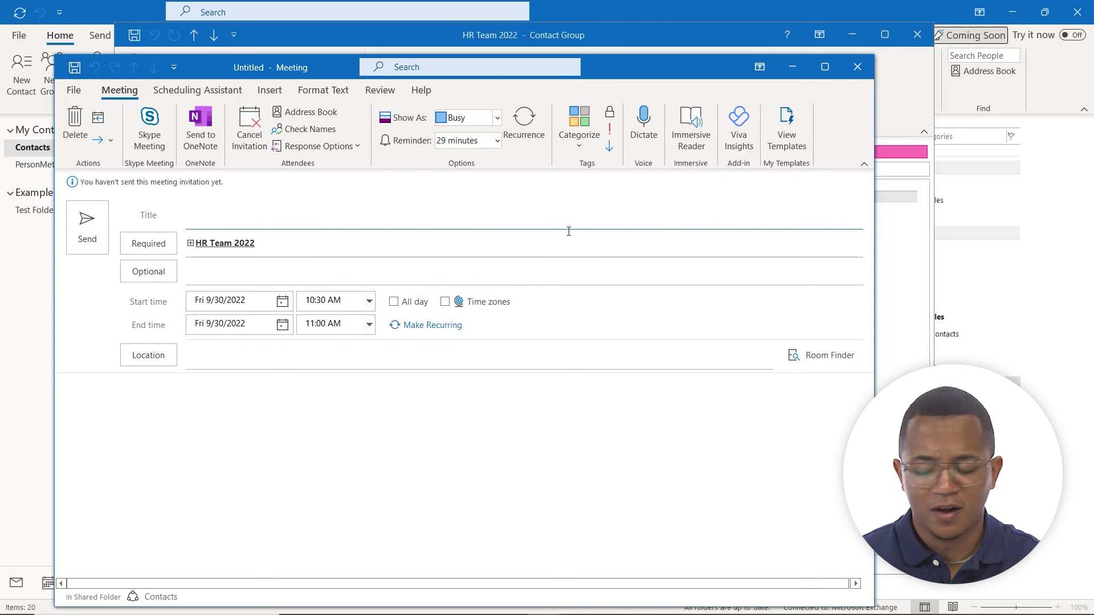
pyautogui.click(851, 79)
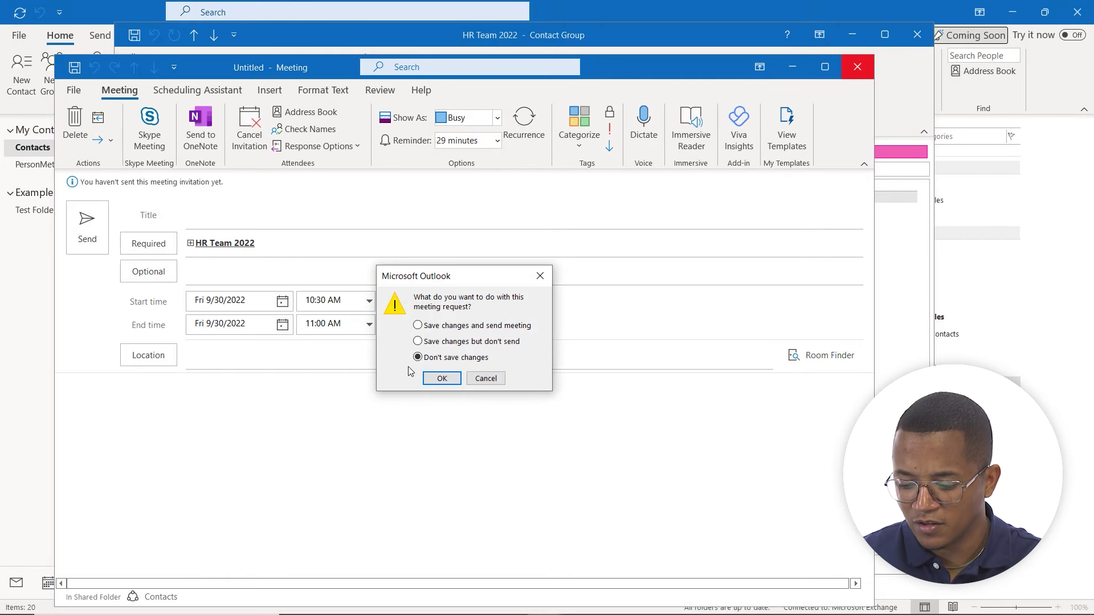
pyautogui.click(442, 378)
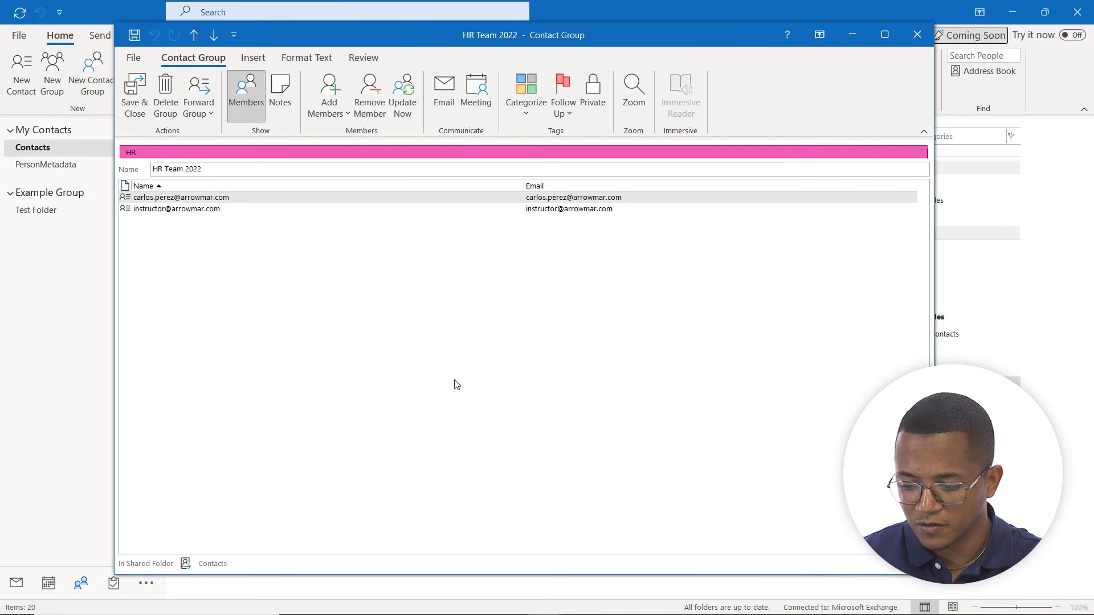